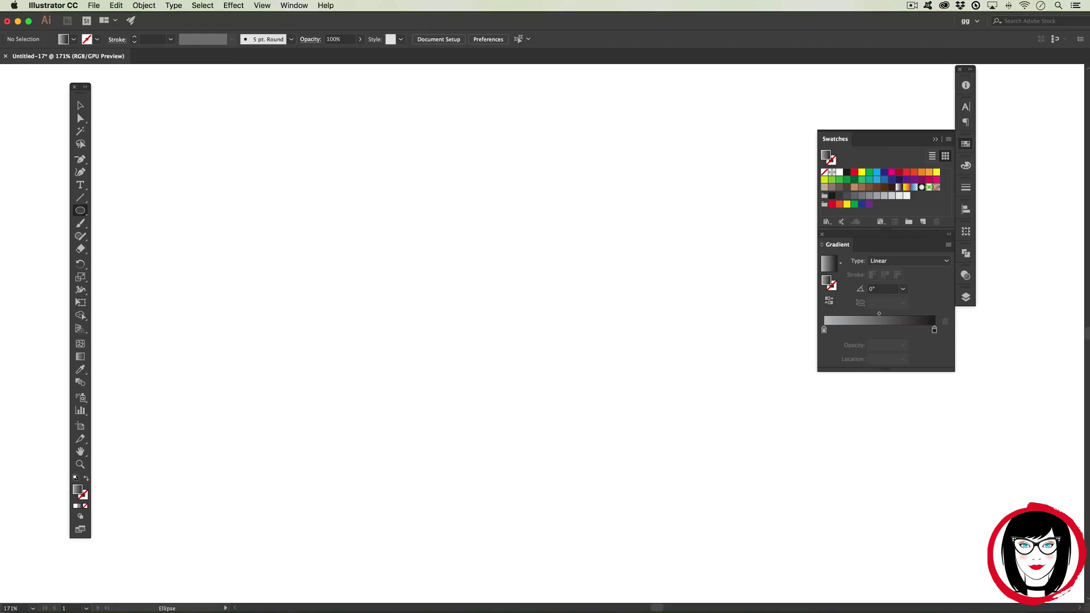
# - Draw a large perfect circle near the artboard centre with default colours
pyautogui.click(80, 211)
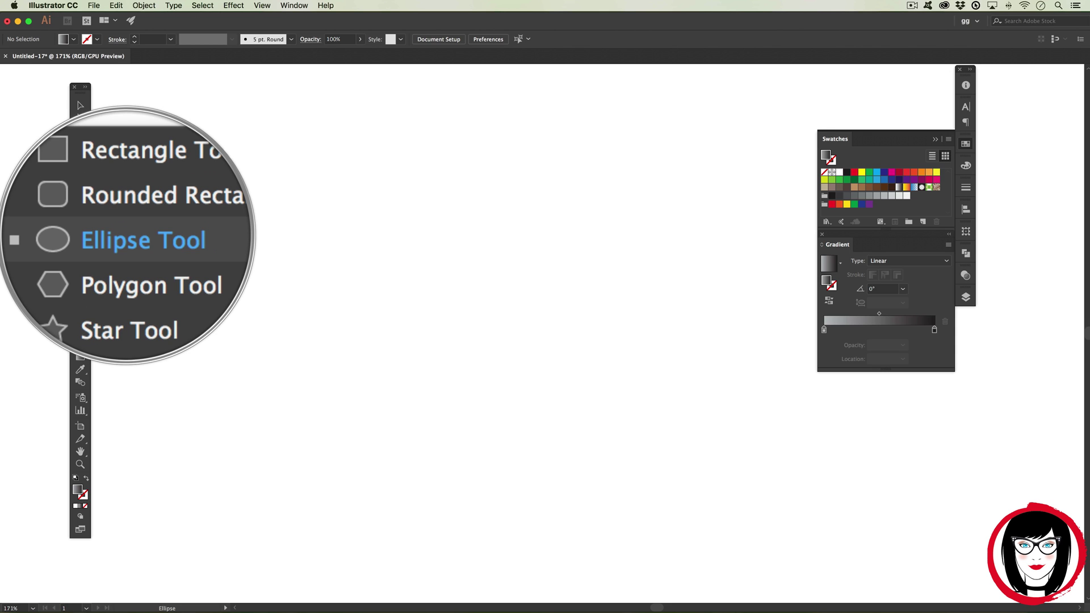
pyautogui.press('d')
pyautogui.moveTo(334, 174)
pyautogui.mouseDown()
pyautogui.moveTo(442, 252)
pyautogui.moveTo(609, 419)
pyautogui.mouseUp()
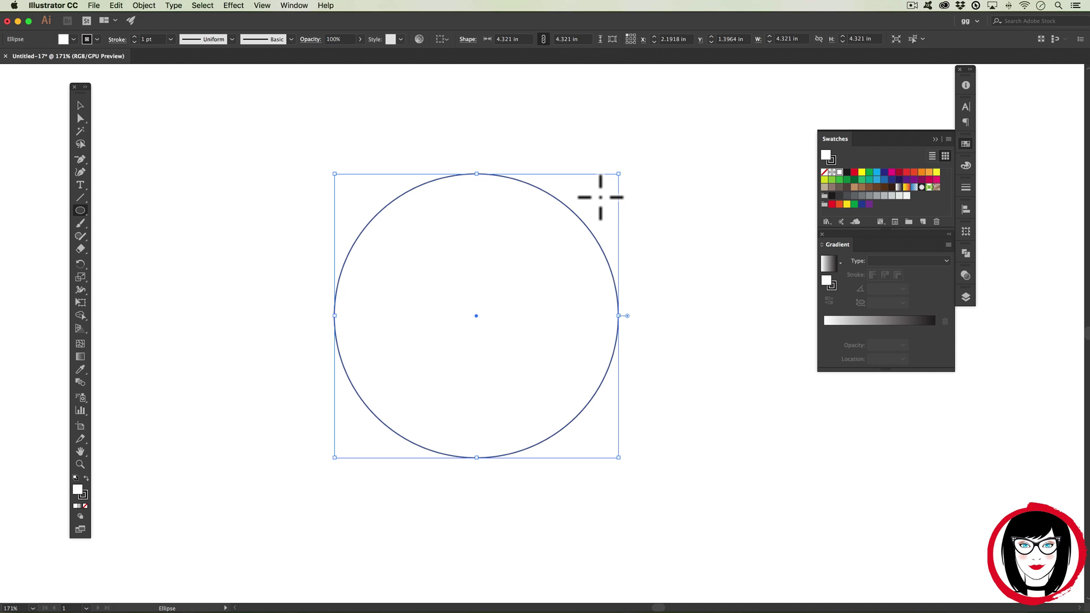
# - Remove the circle's stroke and fill it with the White, Black gradient
pyautogui.press('v')
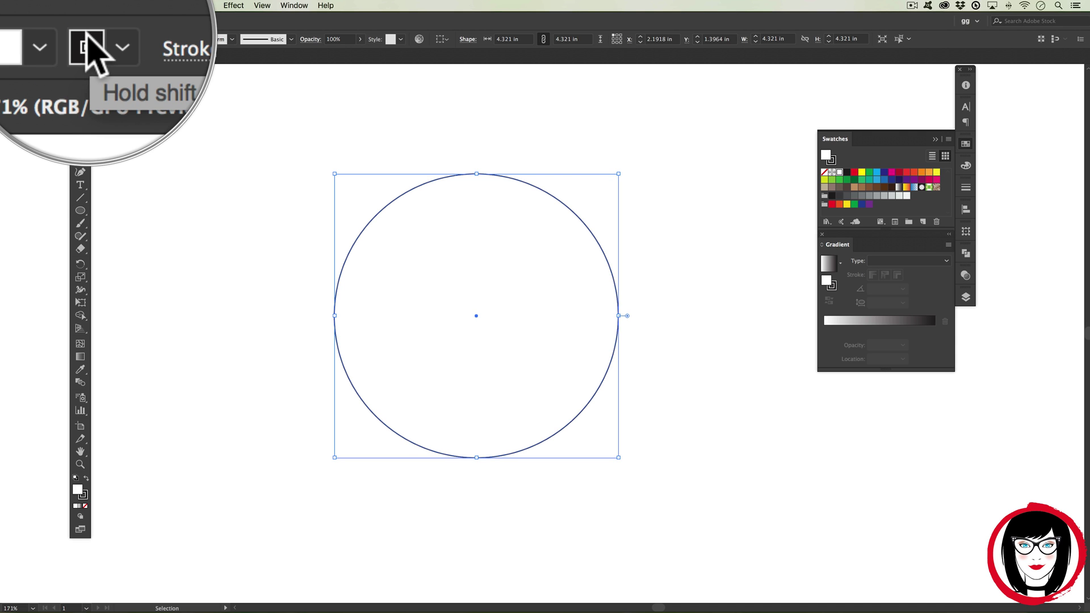
pyautogui.click(97, 38)
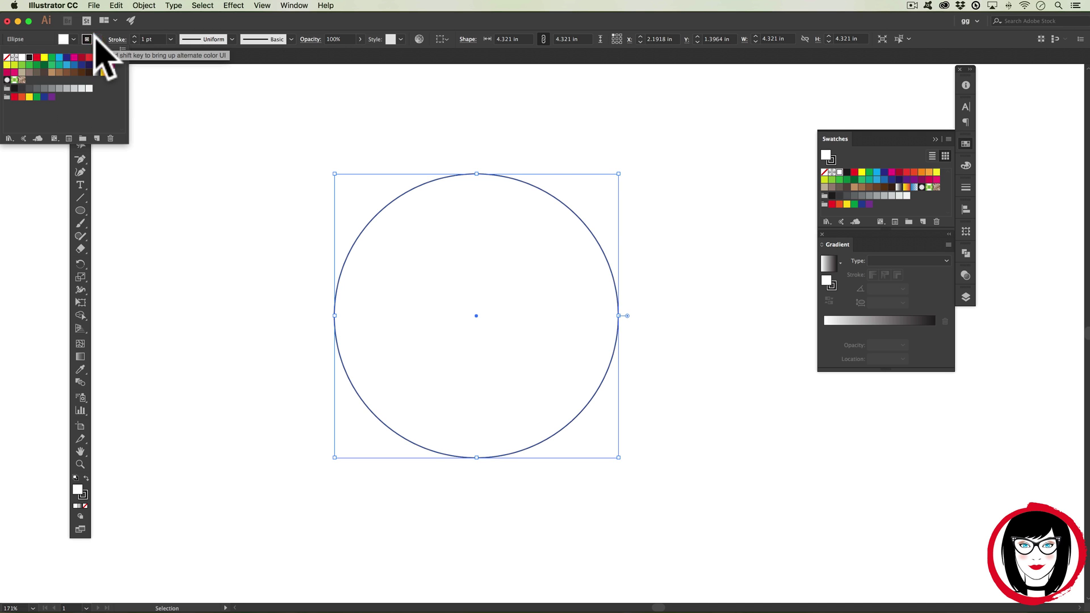
pyautogui.click(7, 57)
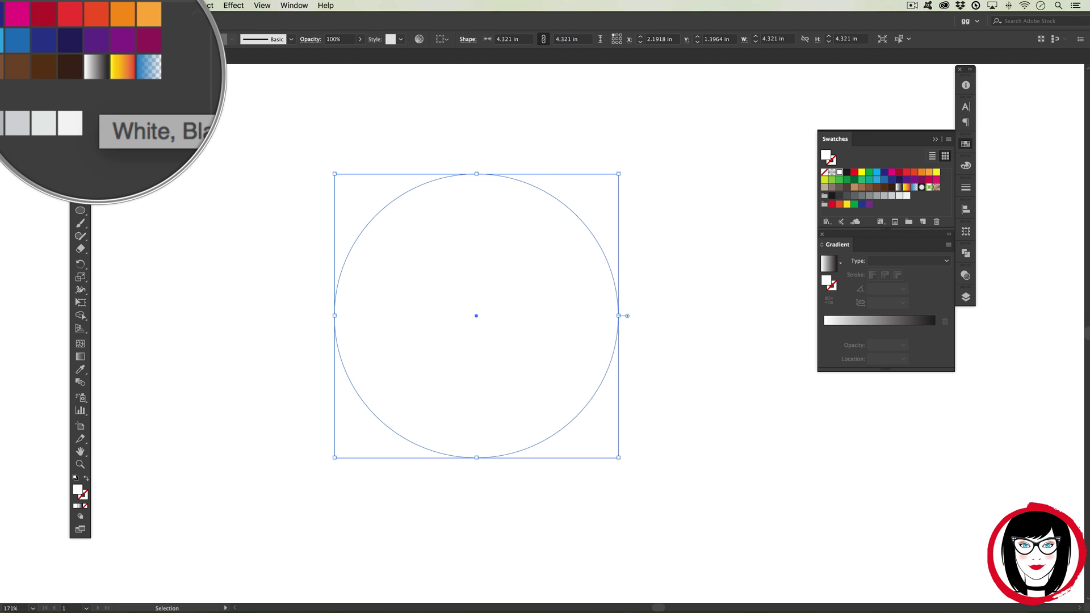
pyautogui.click(89, 68)
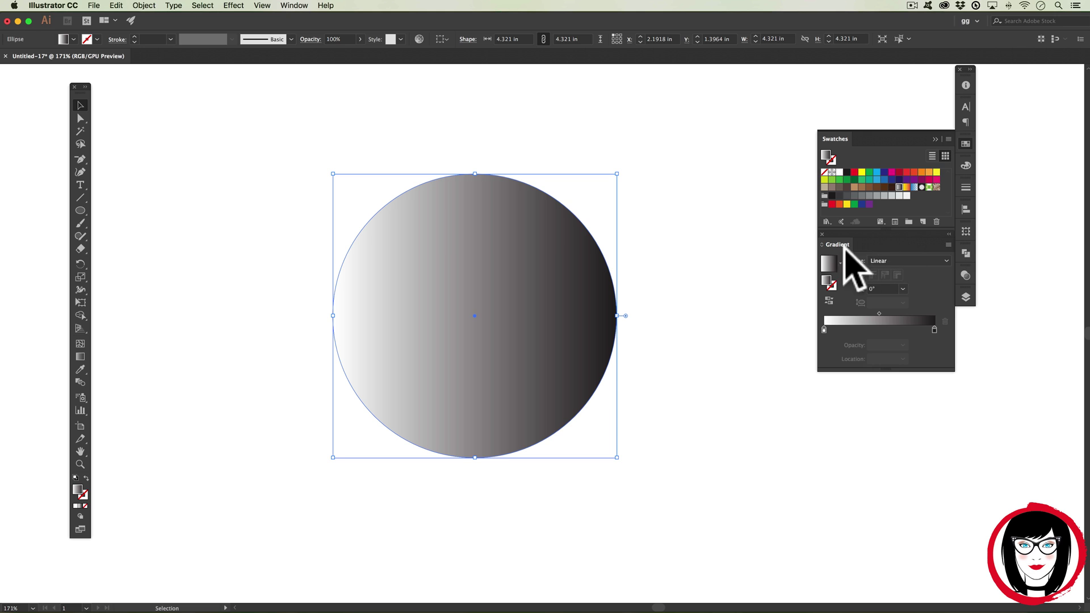
# - Set the circle's gradient angle to 90°, shading black at top to white at bottom
pyautogui.click(294, 5)
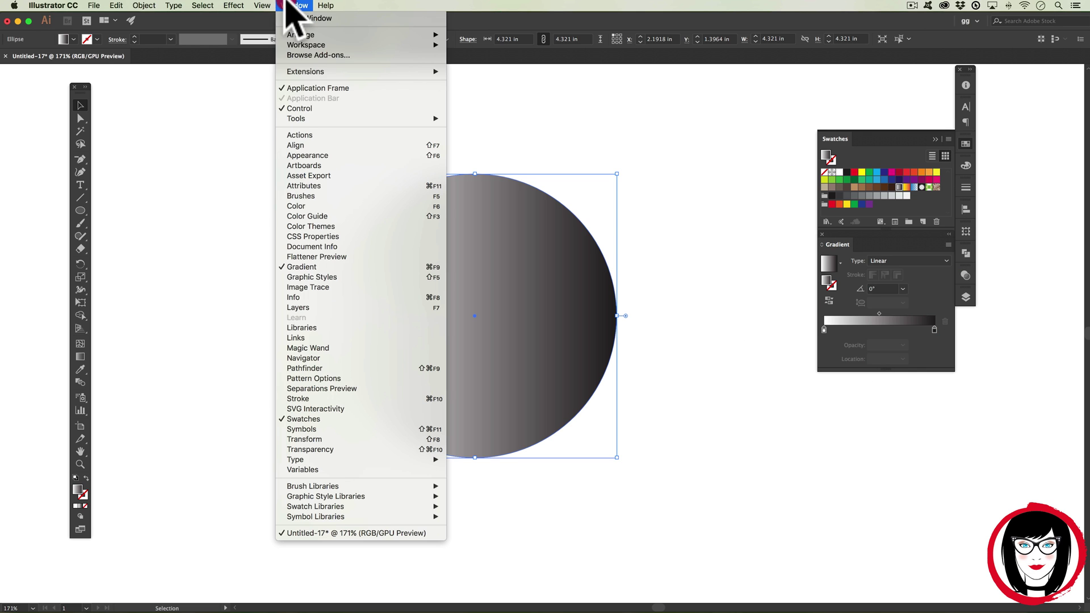
pyautogui.press('Escape')
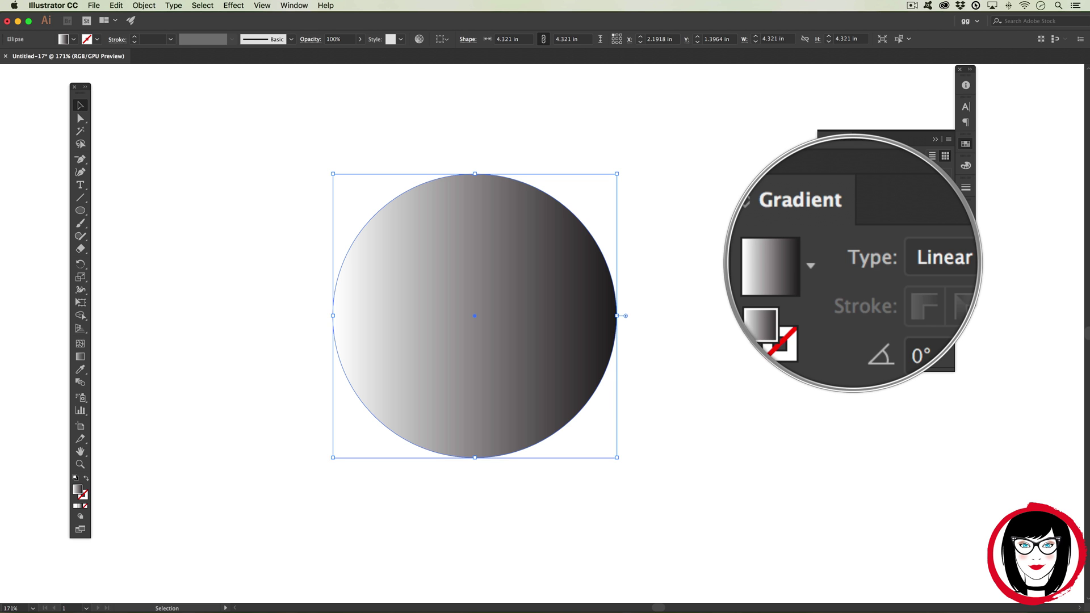
pyautogui.press('super+shift+a')
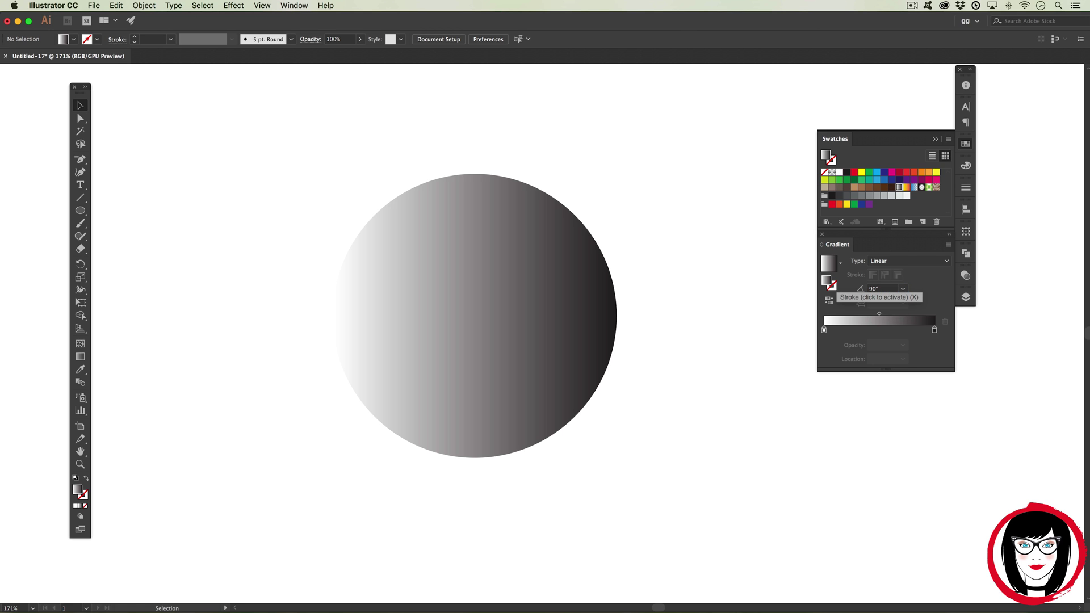
pyautogui.click(451, 184)
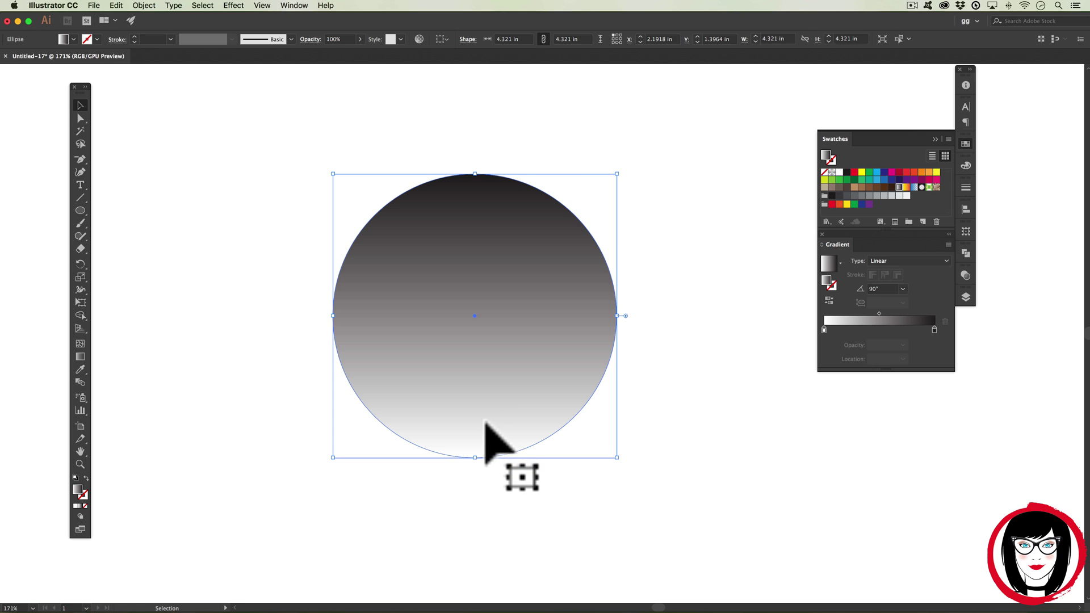
pyautogui.hscroll(1, 486, 427)
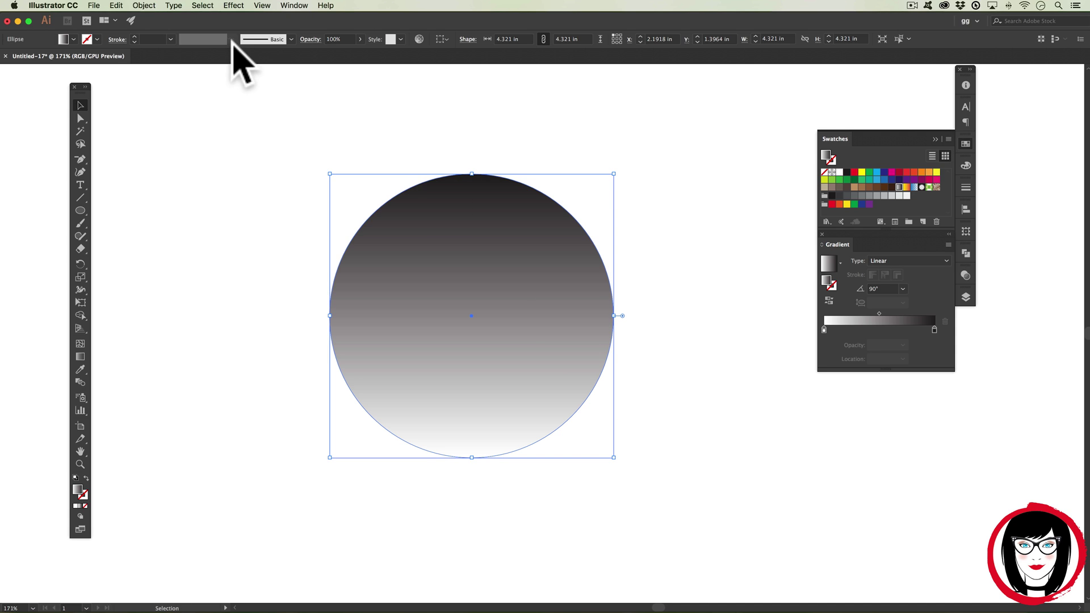
# - Paste a copy of the circle in front and scale it uniformly to 80%
pyautogui.click(116, 6)
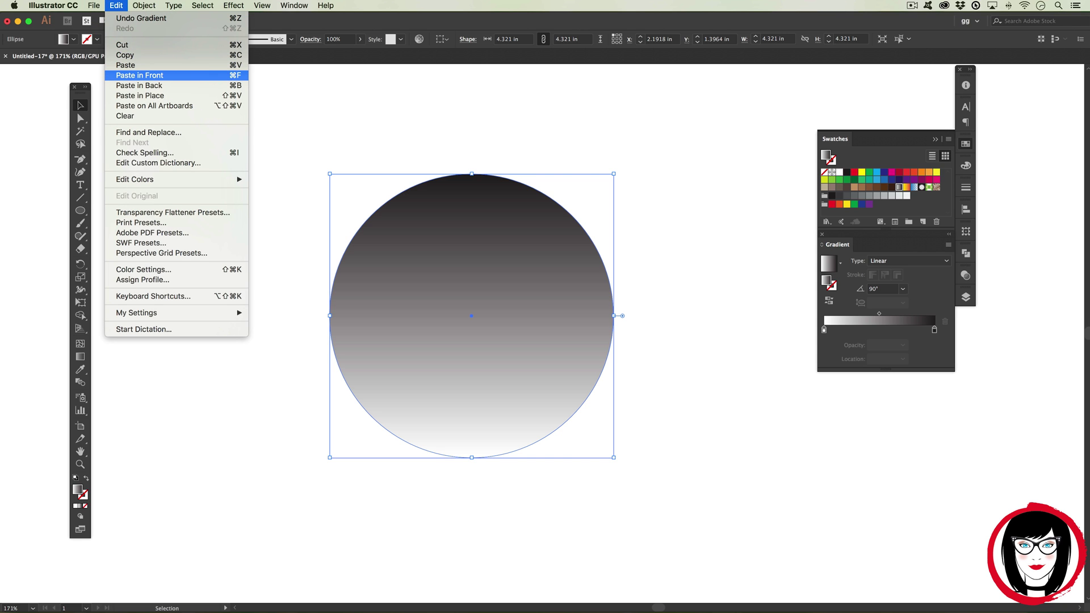
pyautogui.click(136, 70)
pyautogui.press('s')
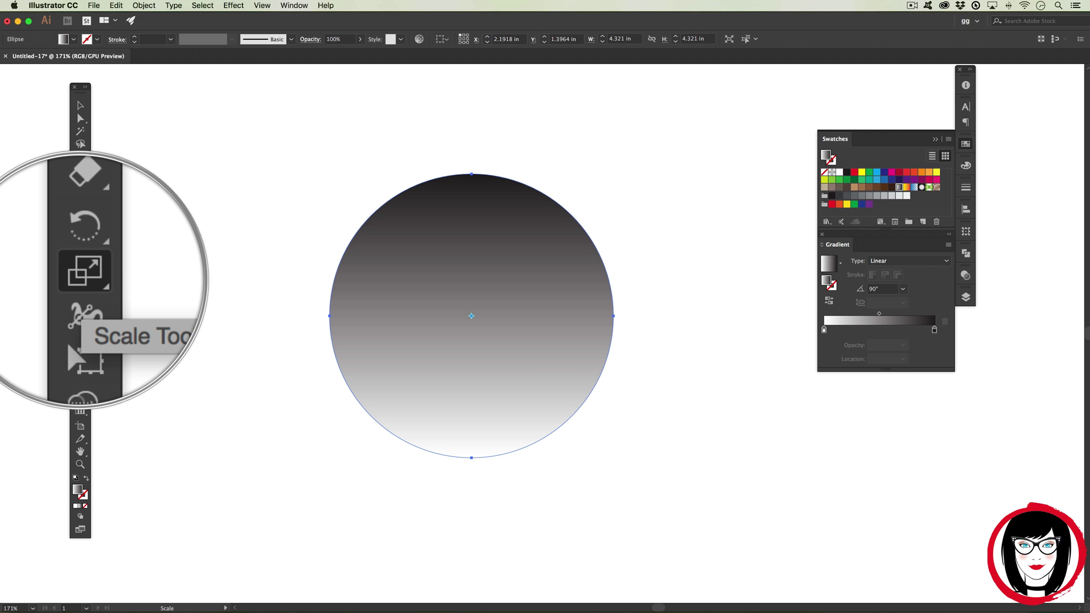
pyautogui.doubleClick(80, 282)
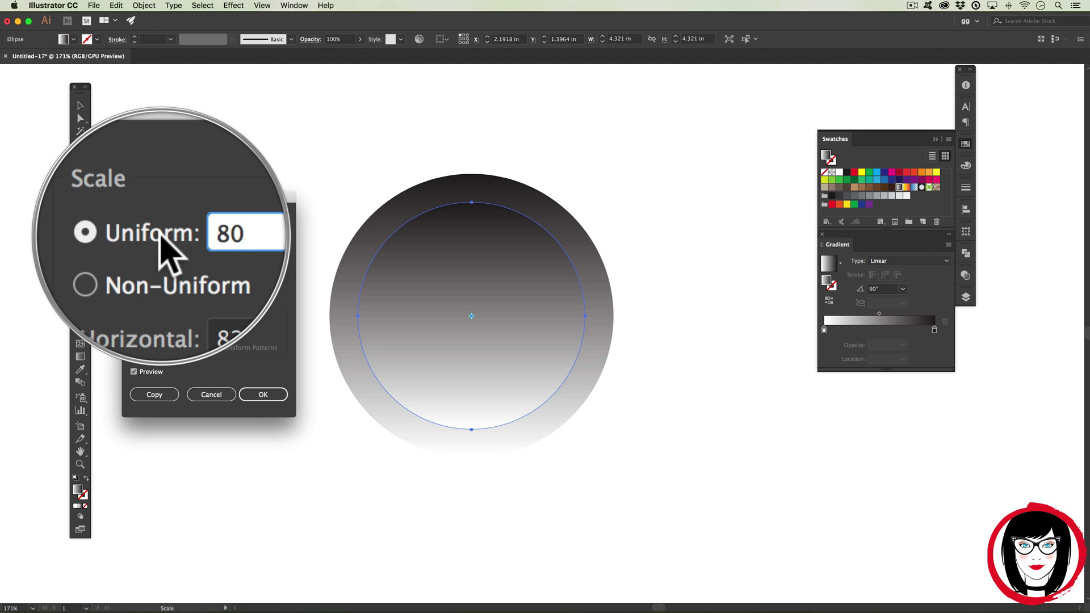
pyautogui.click(263, 394)
# - Set the inner circle's gradient angle to -90° to reverse it
pyautogui.press('v')
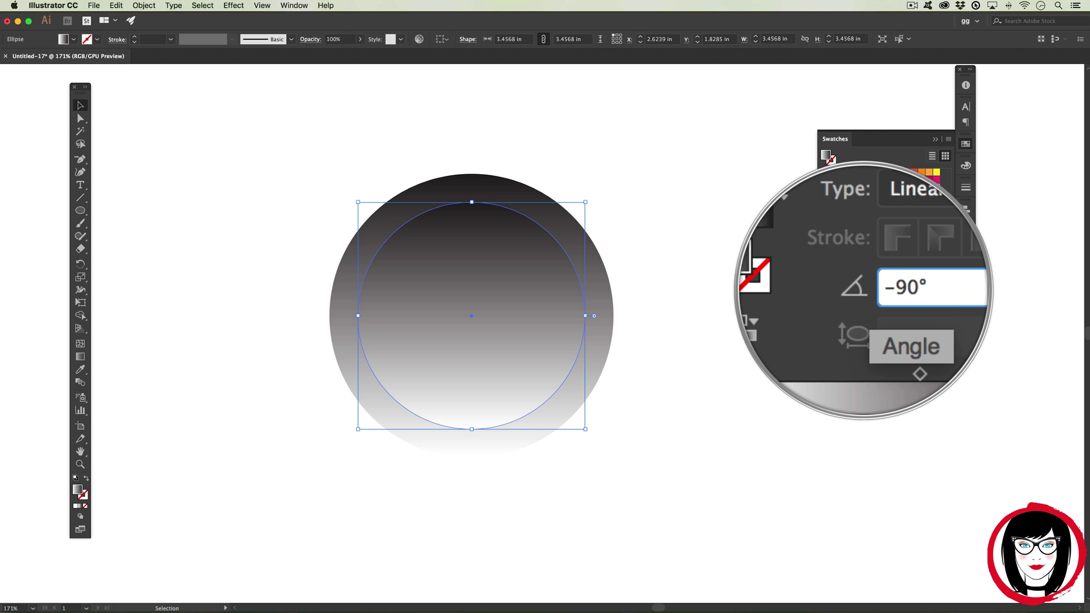
pyautogui.press('Return')
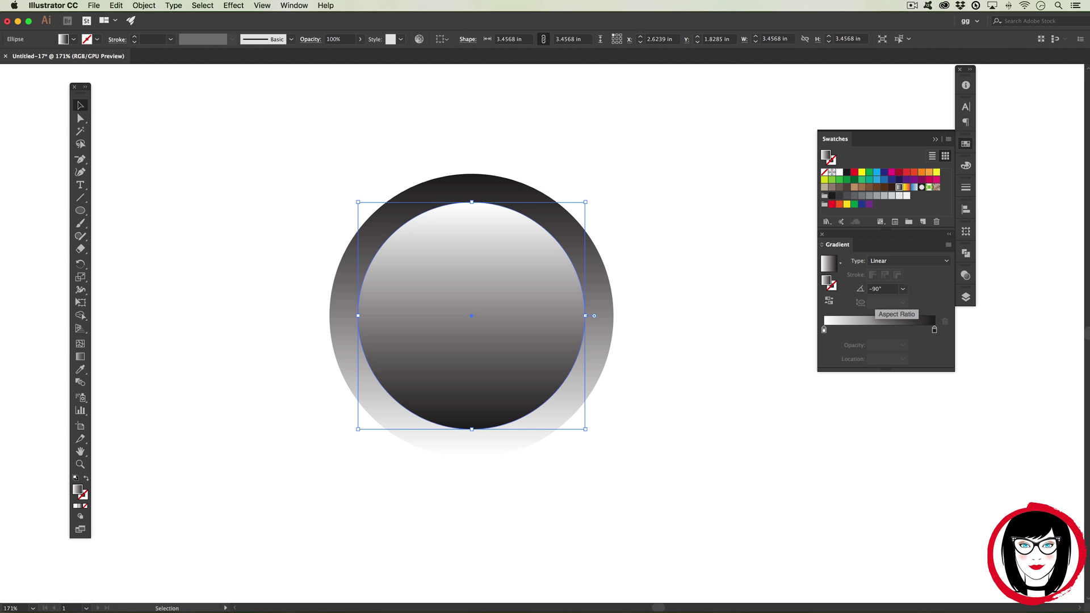
pyautogui.click(647, 434)
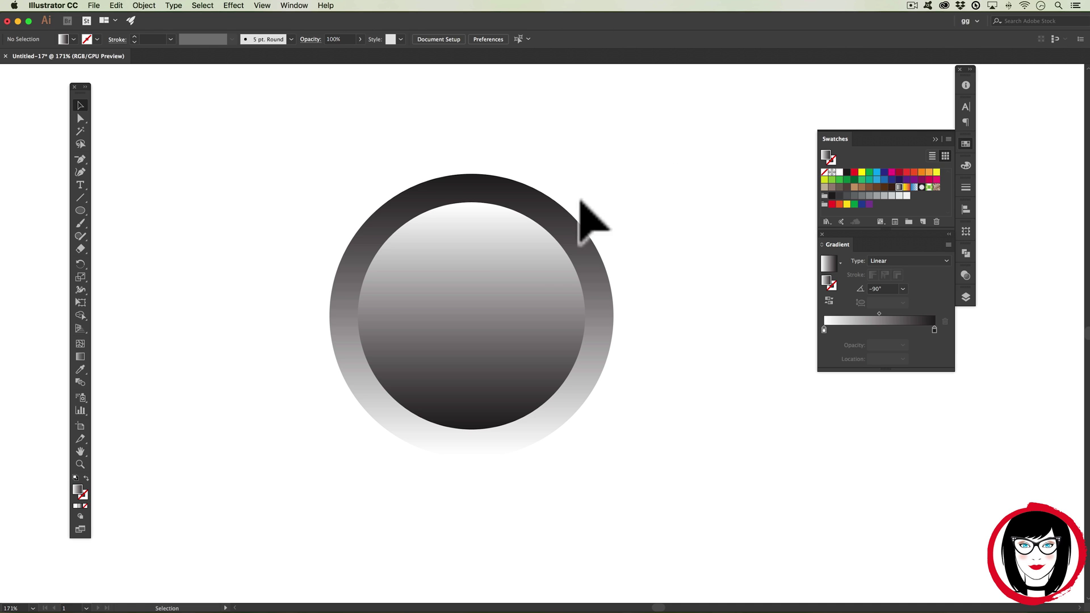
pyautogui.click(485, 340)
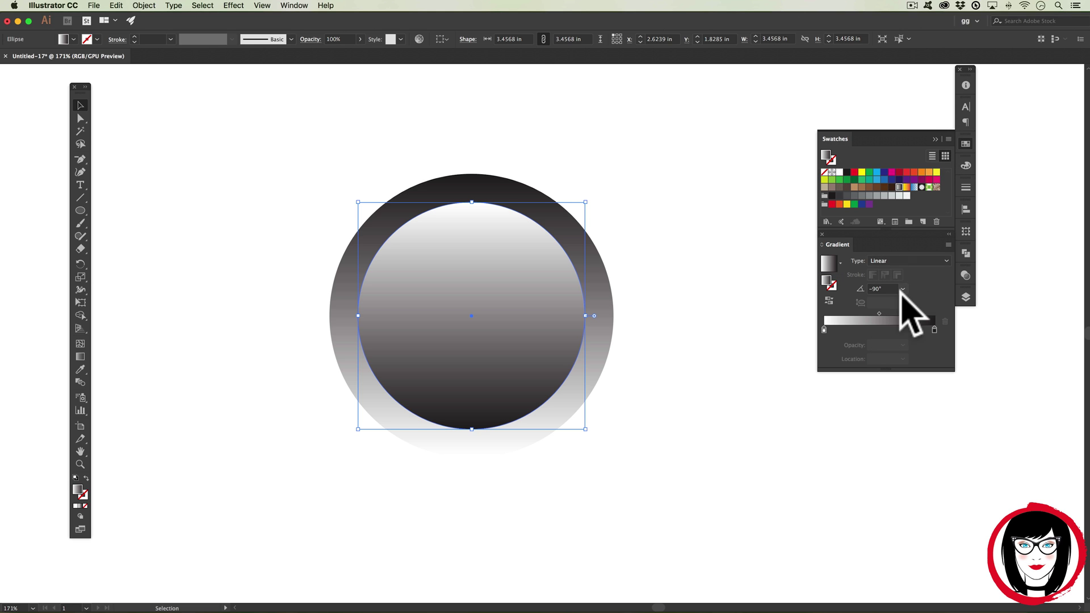
# - Separate the Swatches and Gradient panels, then make the inner gradient's light stop K=20 gray
pyautogui.moveTo(867, 233); pyautogui.dragTo(966, 286)
pyautogui.moveTo(823, 138); pyautogui.dragTo(858, 285)
pyautogui.click(852, 289)
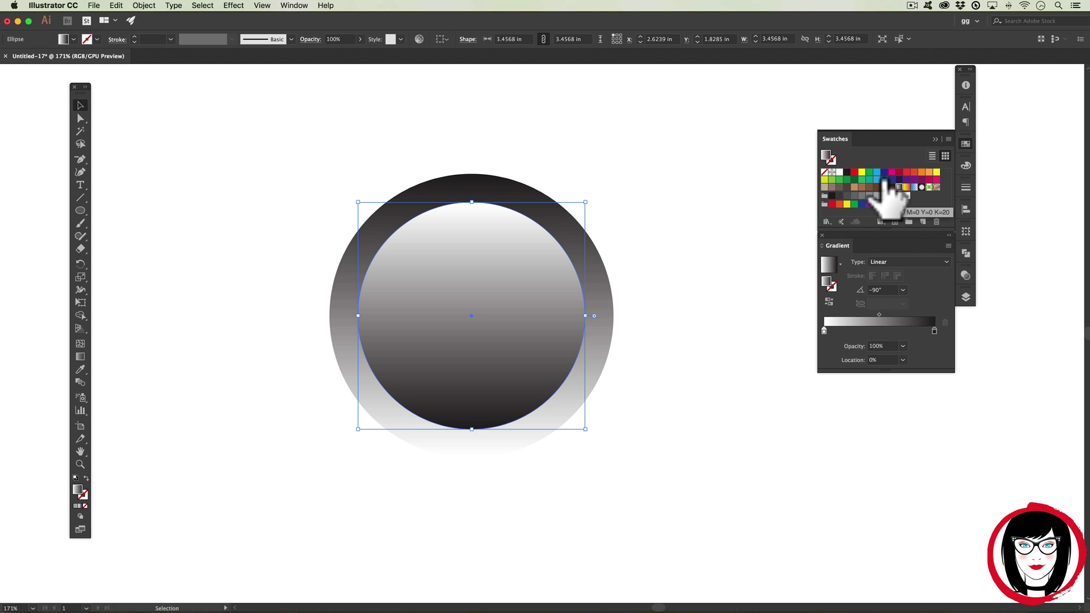
pyautogui.moveTo(892, 196); pyautogui.dragTo(823, 331)
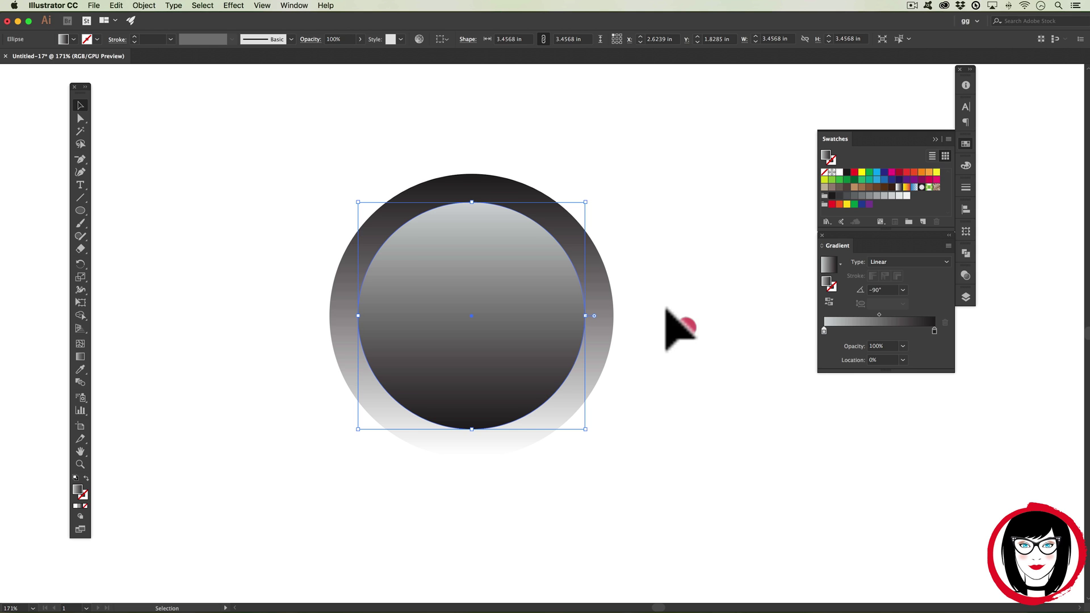
pyautogui.click(686, 326)
# - Eyedrop the inner circle's gray gradient onto the outer ring, then deselect
pyautogui.click(591, 306)
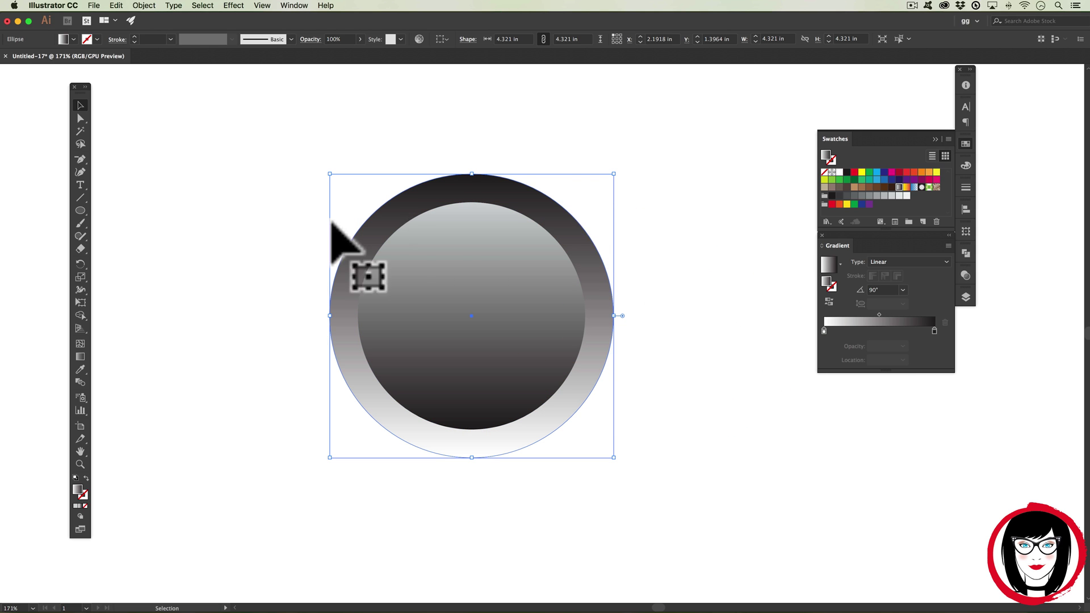
pyautogui.click(80, 369)
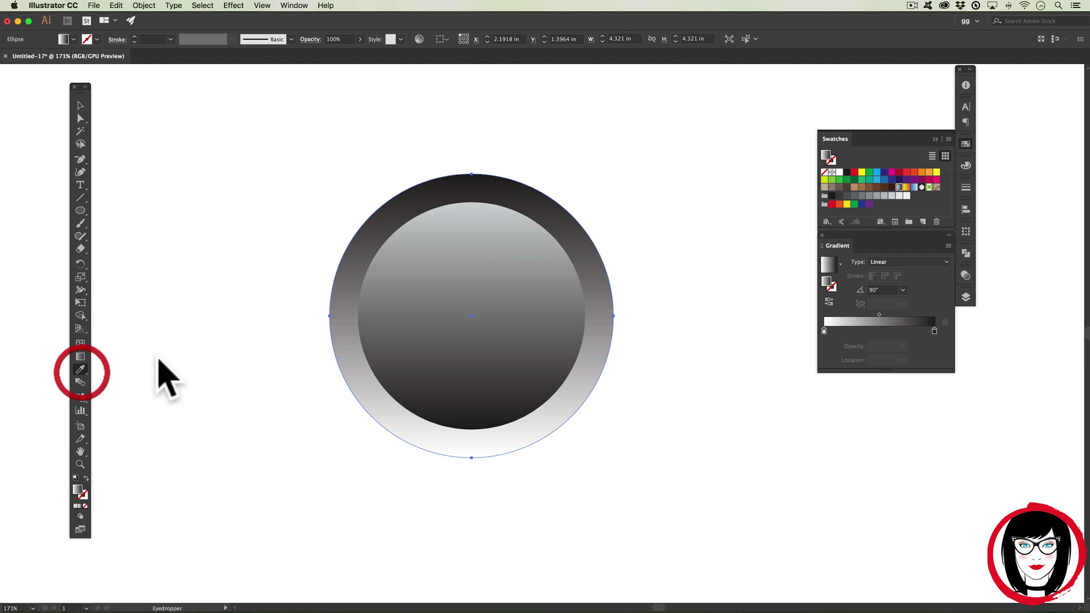
pyautogui.click(548, 303)
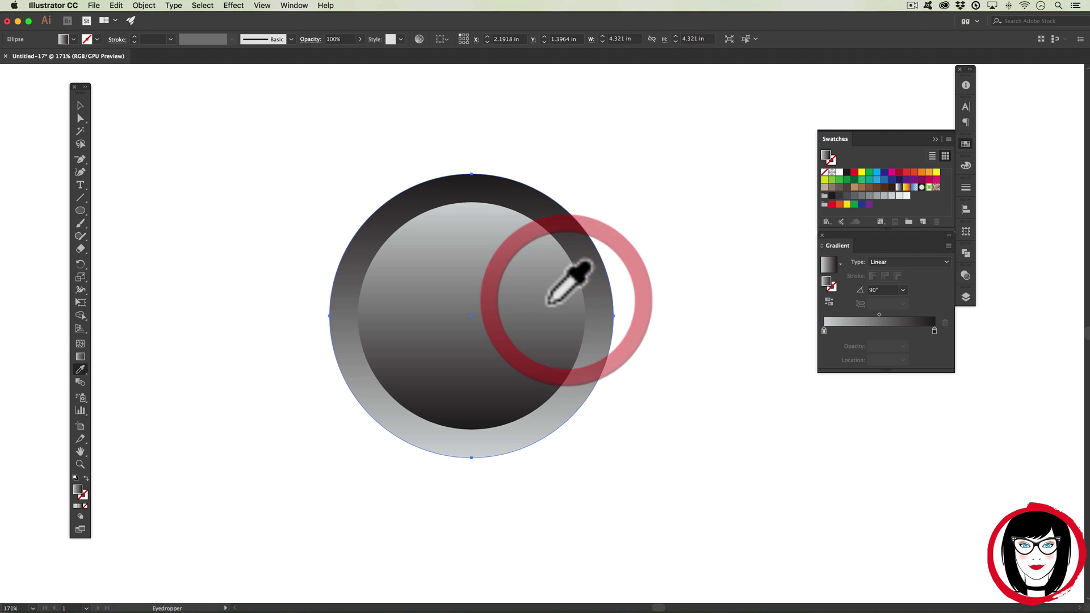
pyautogui.click(80, 105)
pyautogui.click(206, 122)
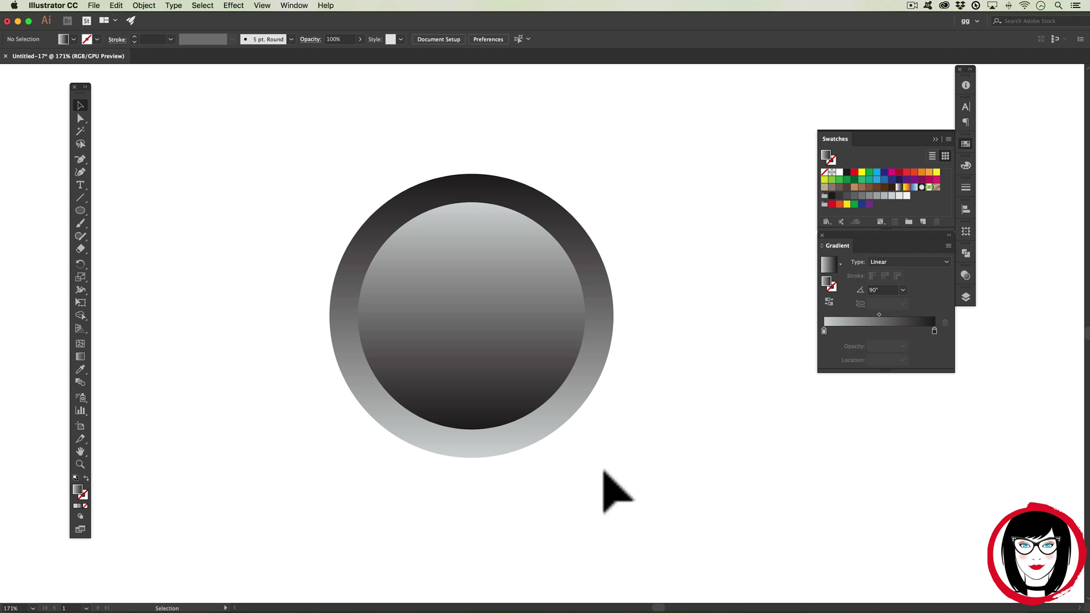
# - Zoom out, move the button left, and Alt-drag a duplicate to its right
pyautogui.press('super+minus')
pyautogui.click(442, 291)
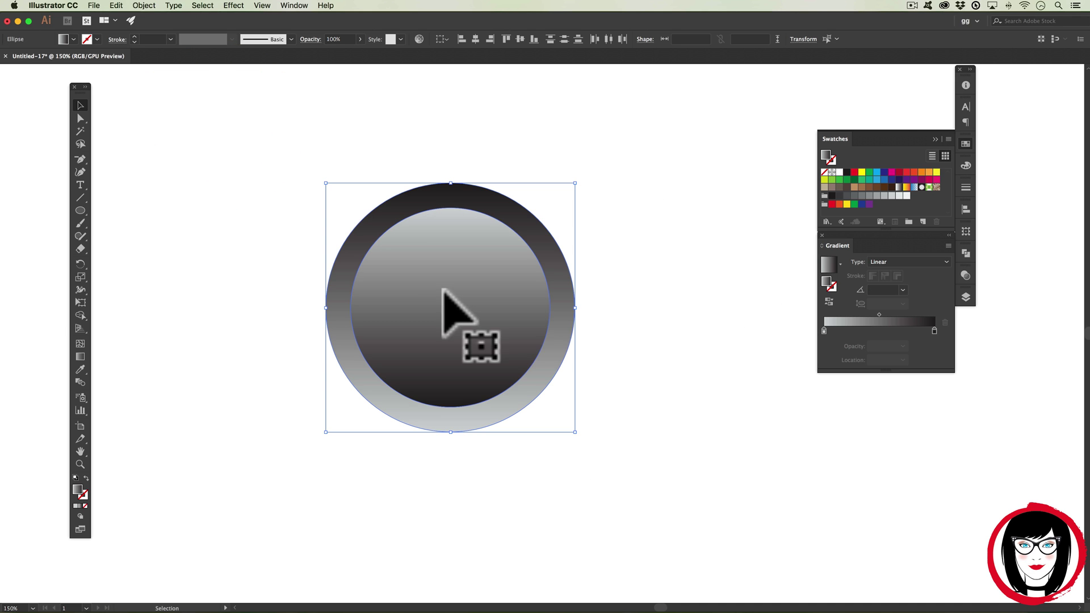
pyautogui.moveTo(431, 287); pyautogui.dragTo(271, 286)
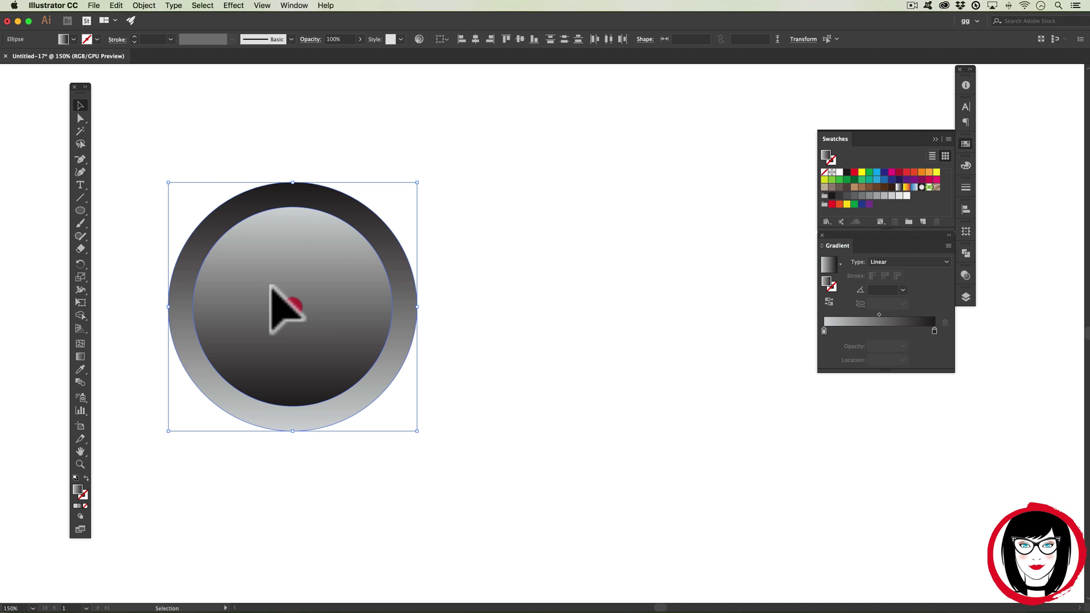
pyautogui.moveTo(270, 286); pyautogui.dragTo(586, 295)
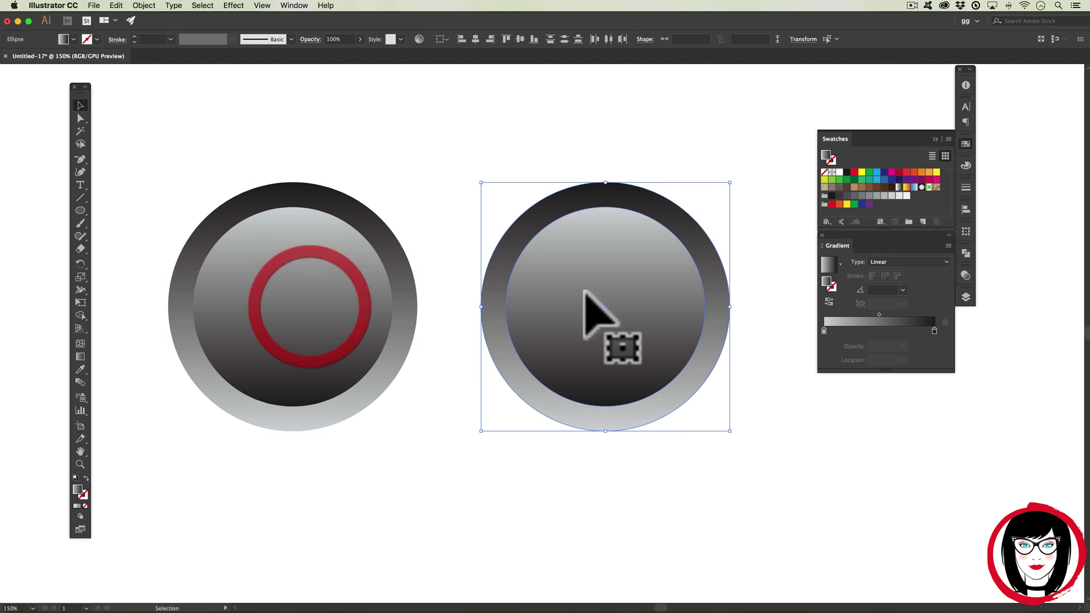
pyautogui.click(700, 448)
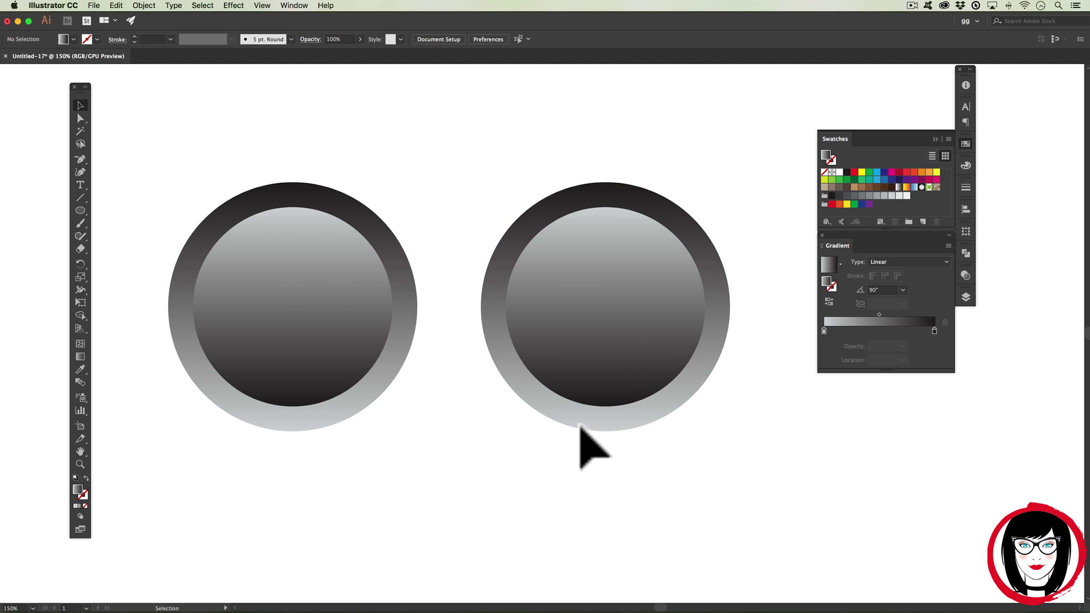
# - Set both copy circles' gradient angles to -90° and move the original closer
pyautogui.click(658, 319)
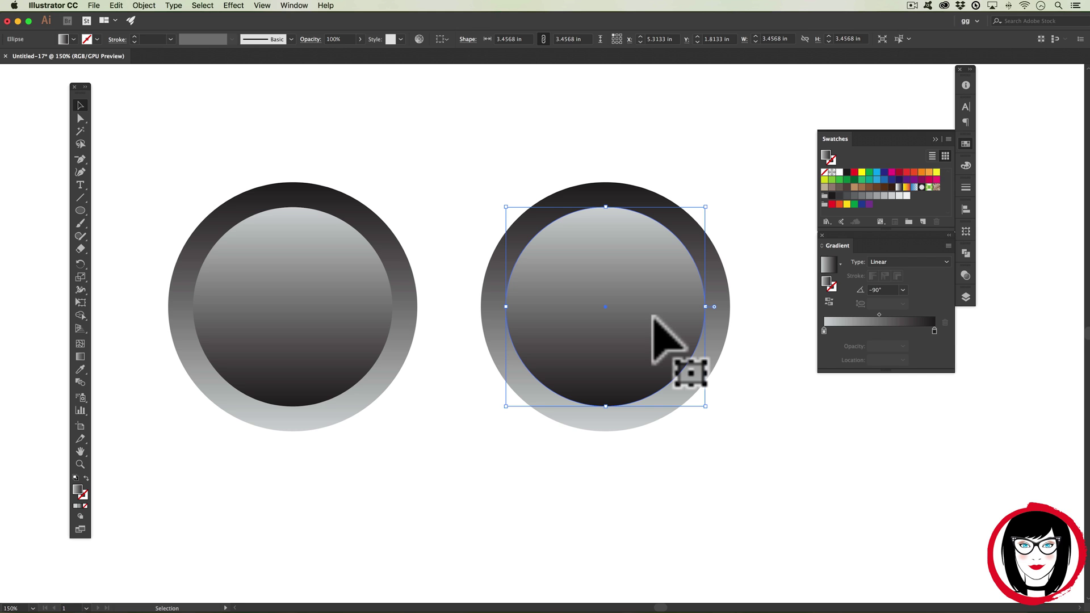
pyautogui.click(881, 290)
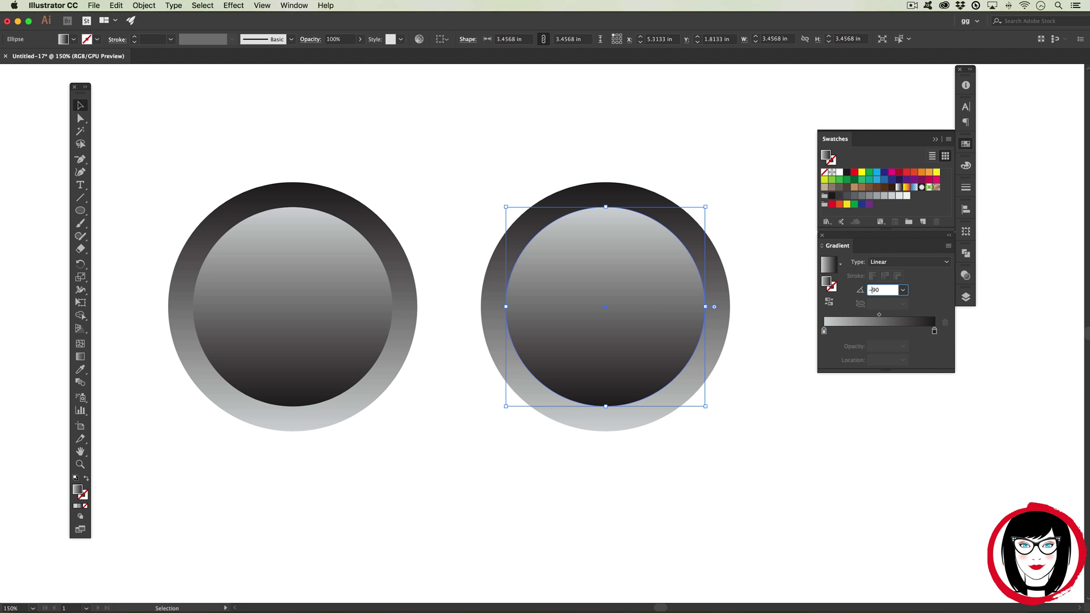
pyautogui.click(752, 290)
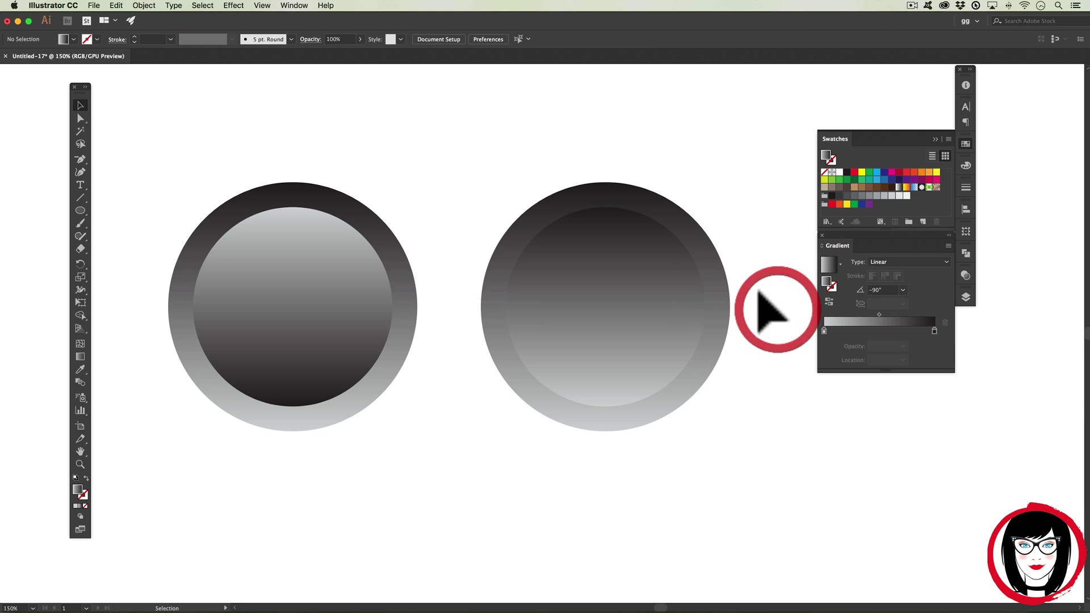
pyautogui.click(702, 296)
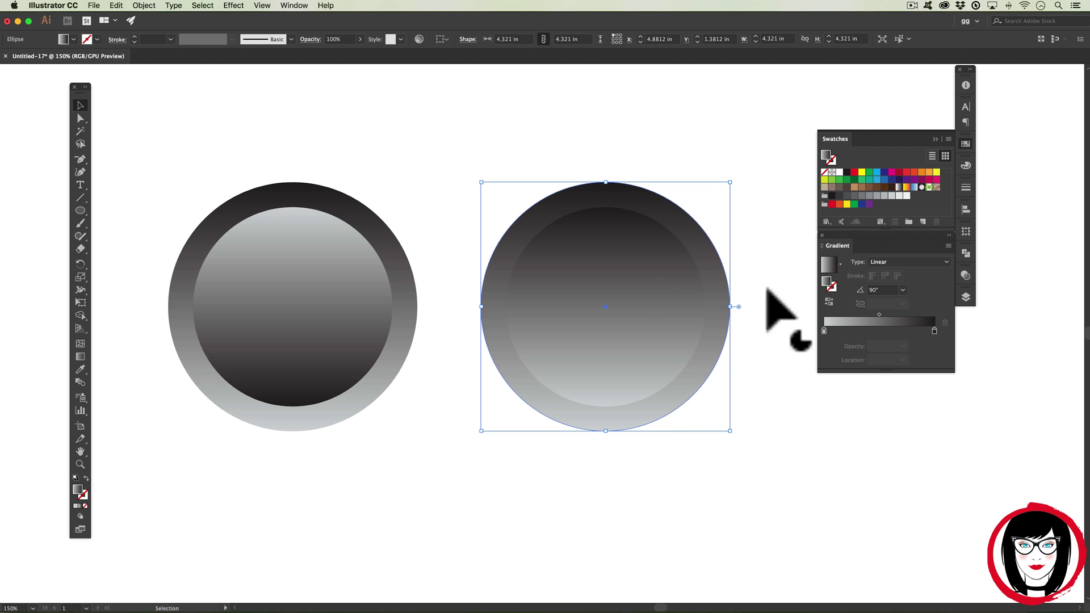
pyautogui.click(879, 290)
pyautogui.write('-90')
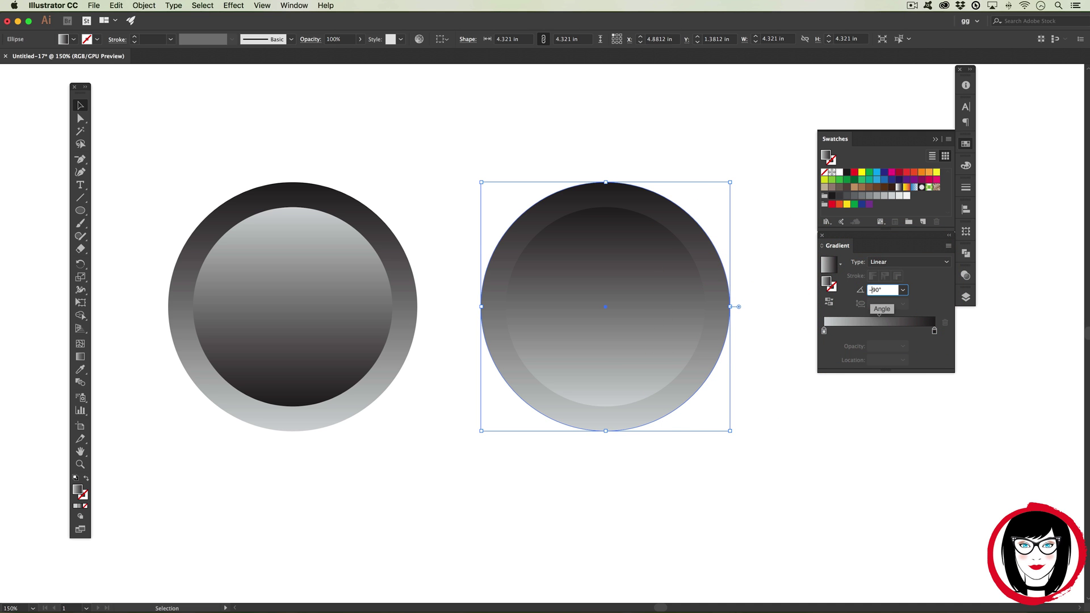
pyautogui.press('Return')
pyautogui.moveTo(310, 337); pyautogui.dragTo(354, 337)
pyautogui.click(571, 482)
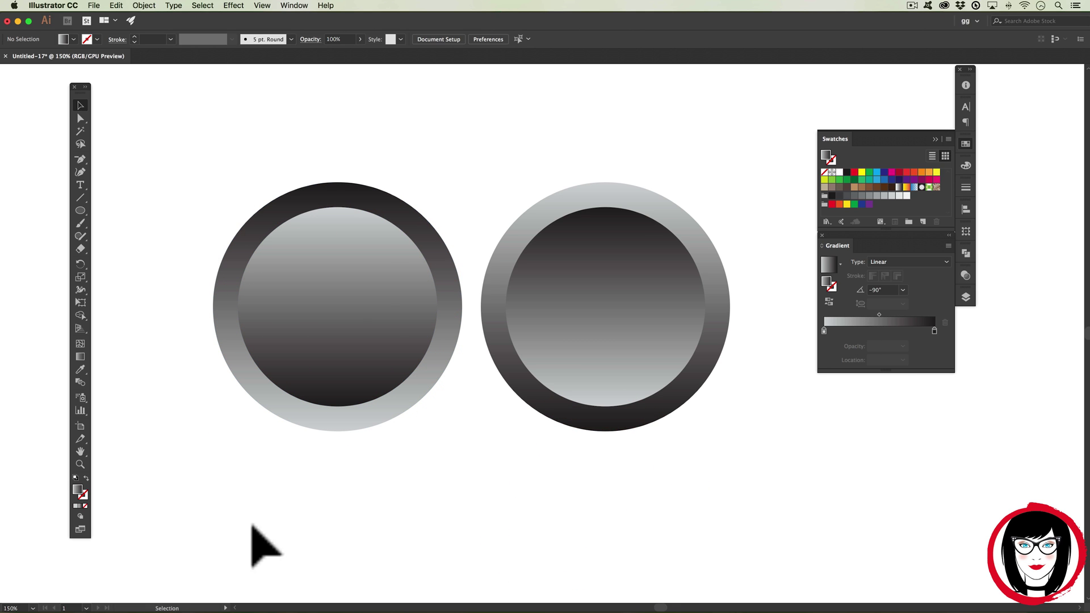